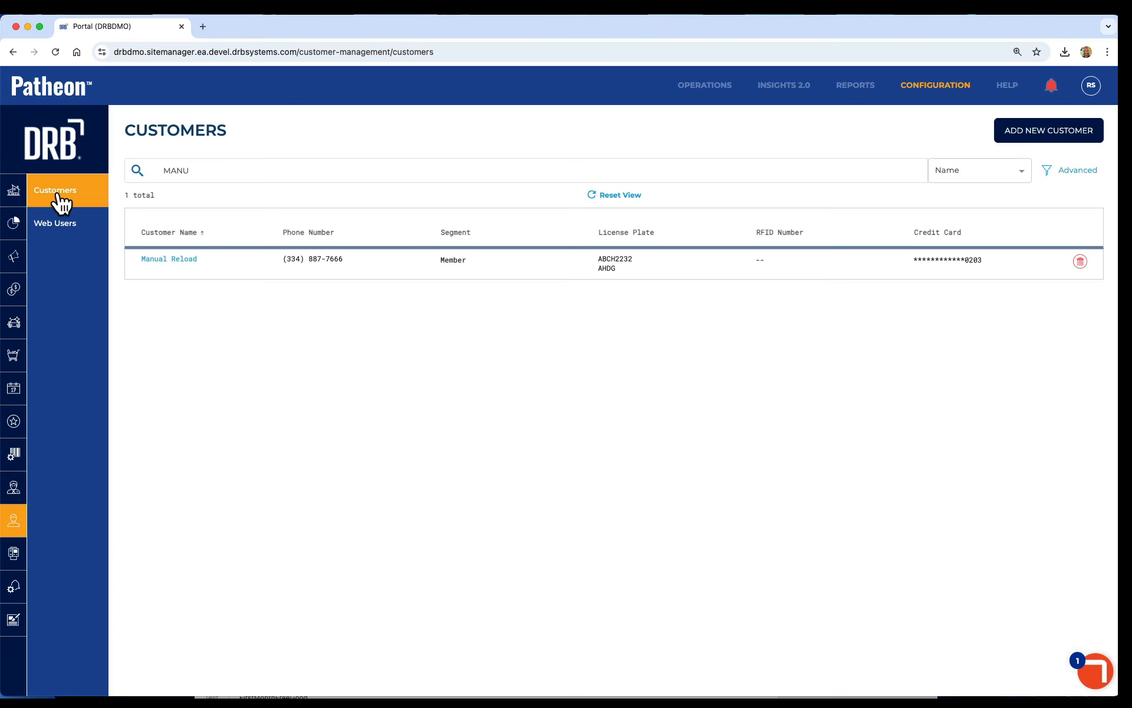
Open the Manual Reload customer and view the receipt of its most recent transaction.
click(160, 260)
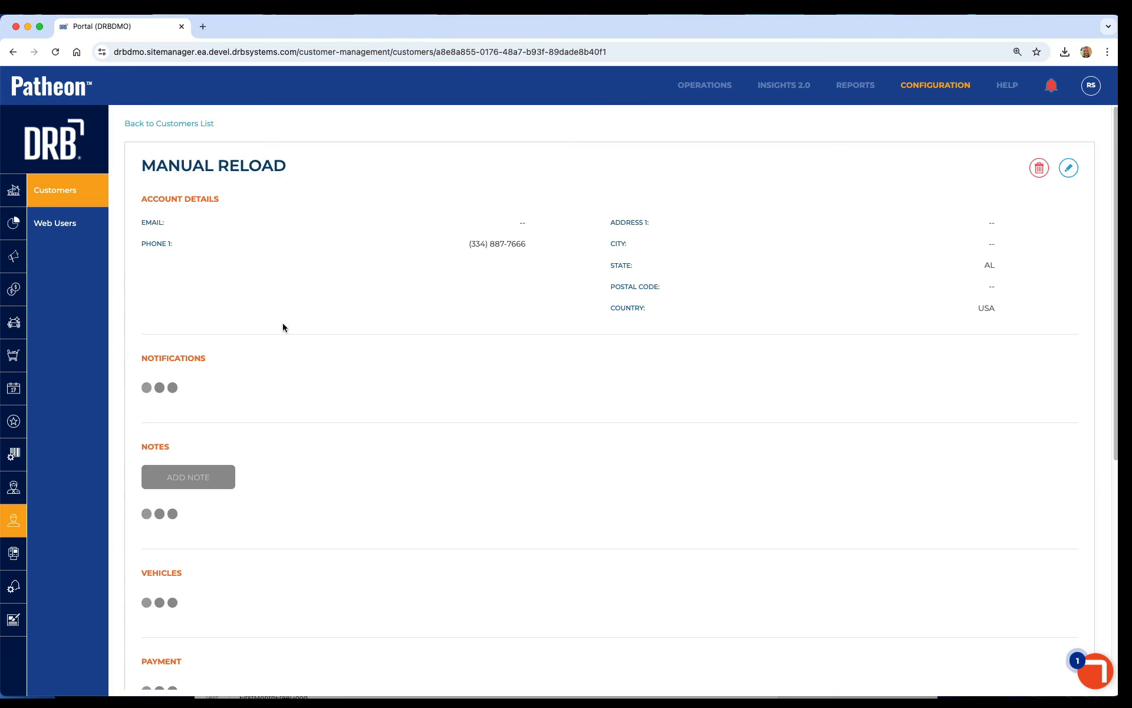
scroll(394, 476, down, 20)
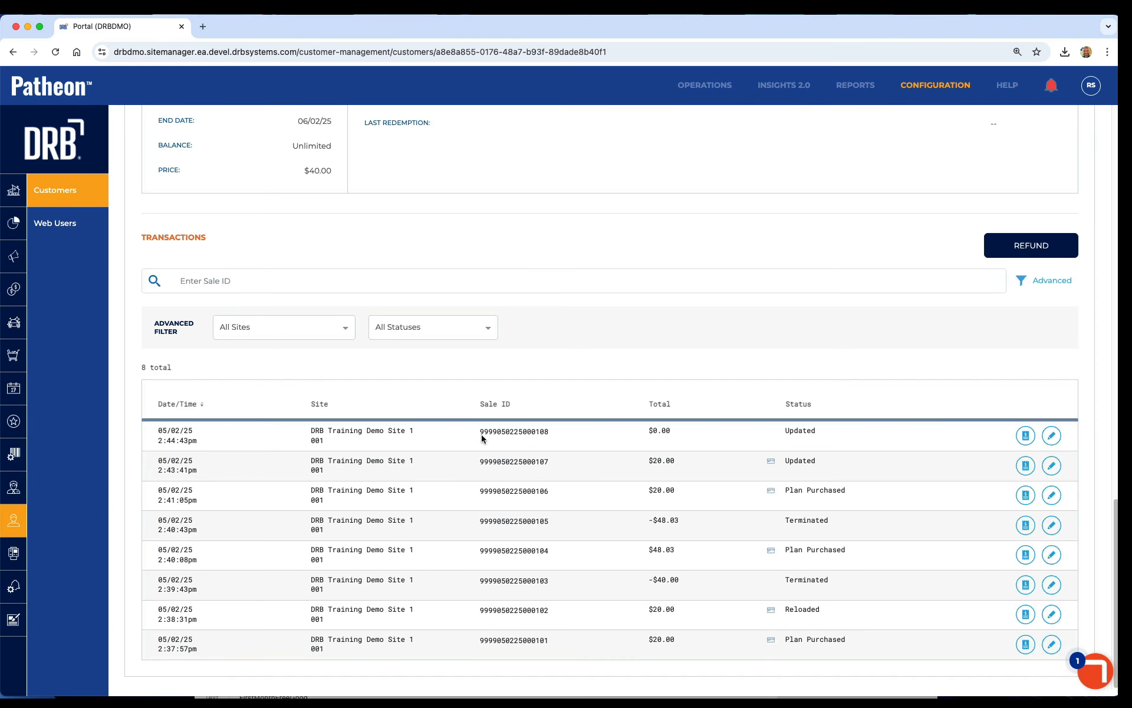
click(1024, 436)
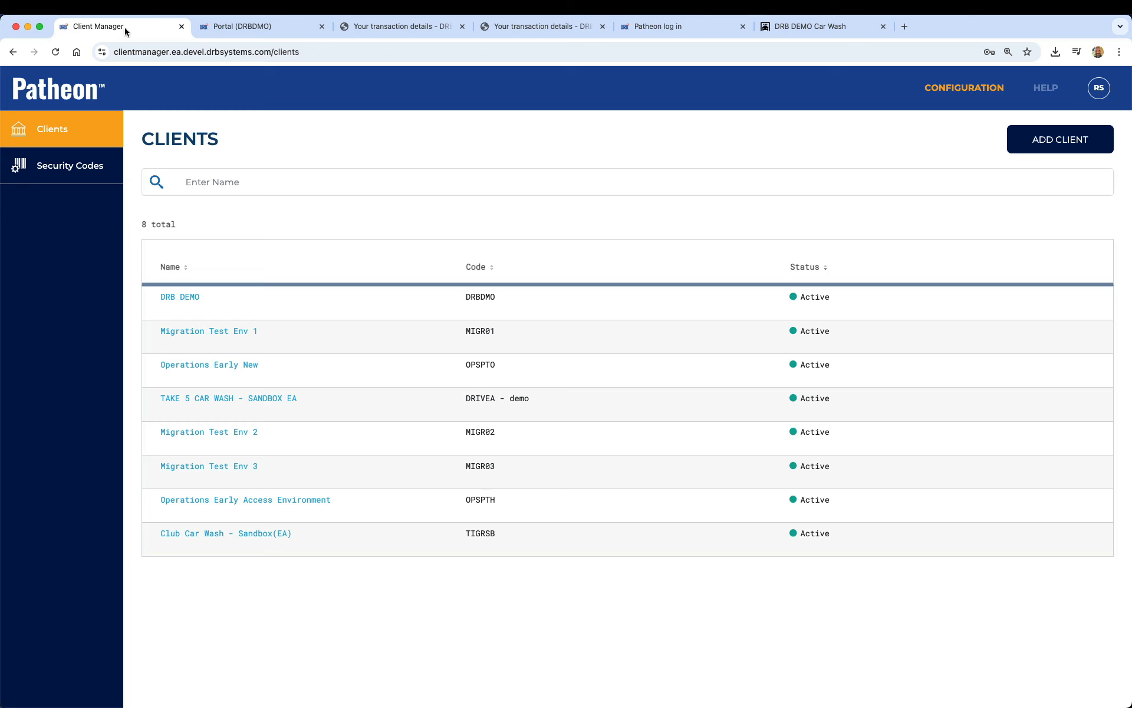
Open the DRB DEMO client's features and enable Customer Notifications.
click(178, 295)
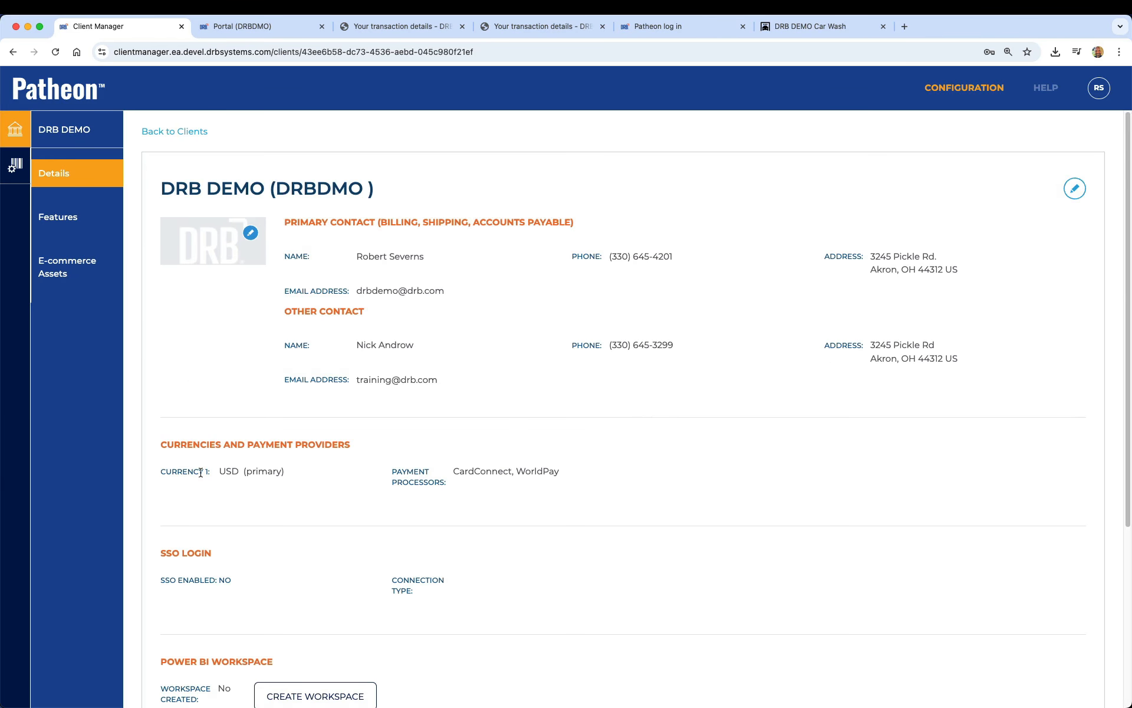
scroll(200, 473, down, 5)
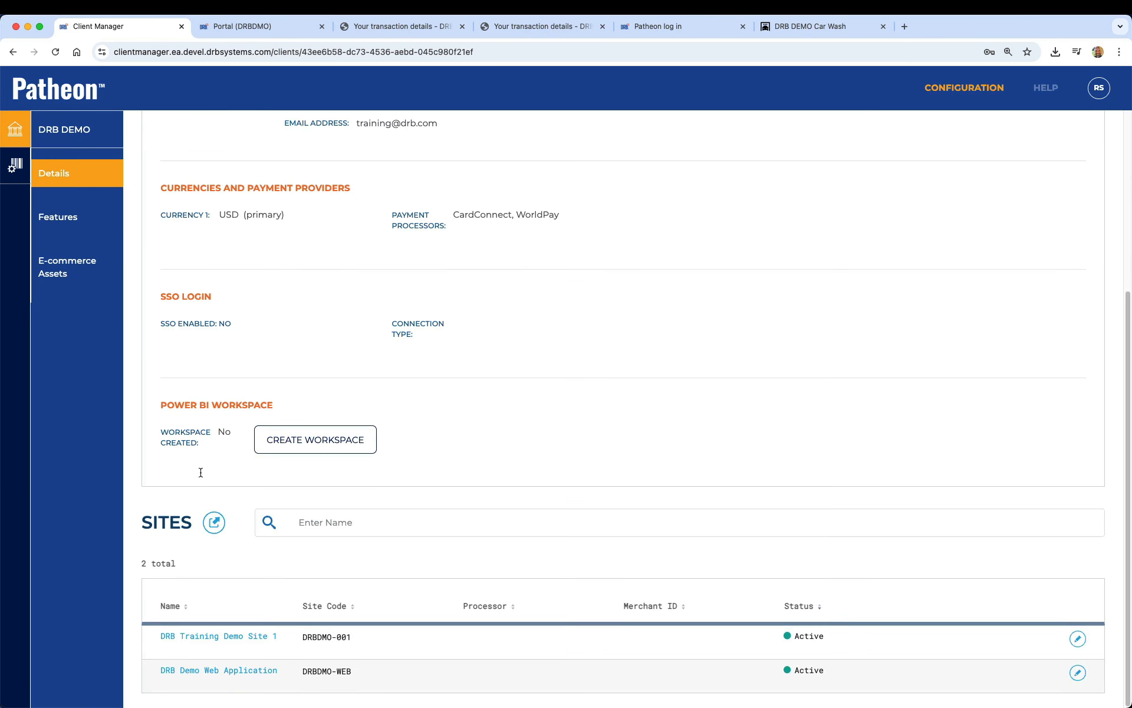
click(65, 216)
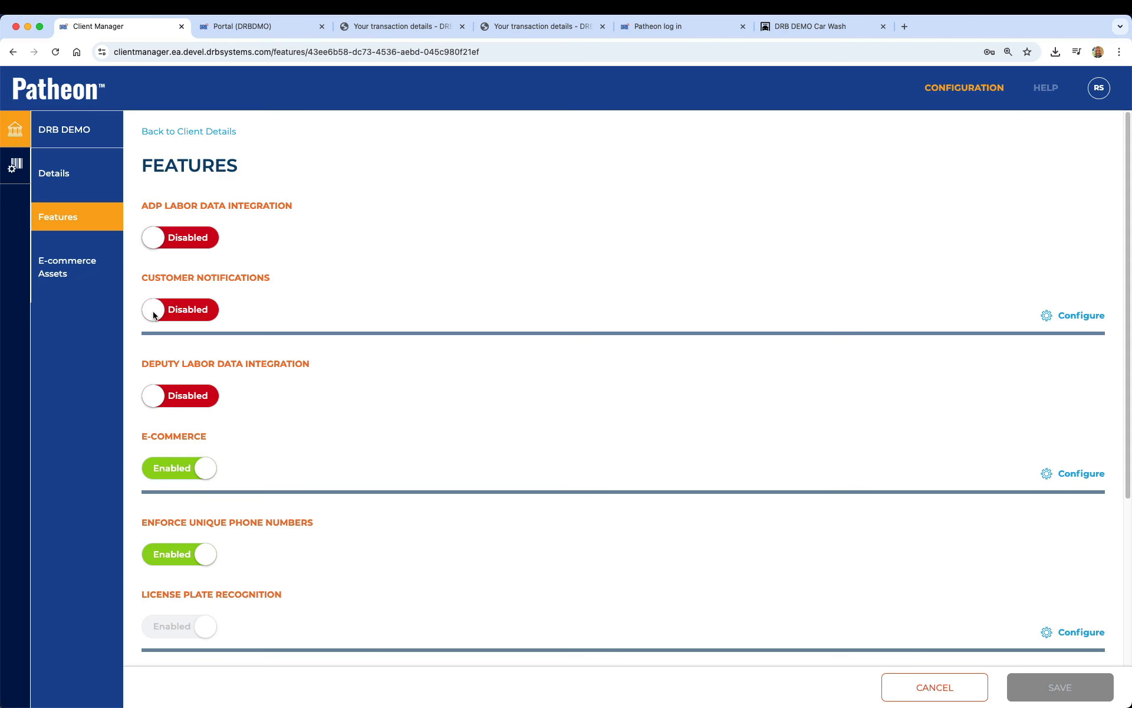
click(155, 314)
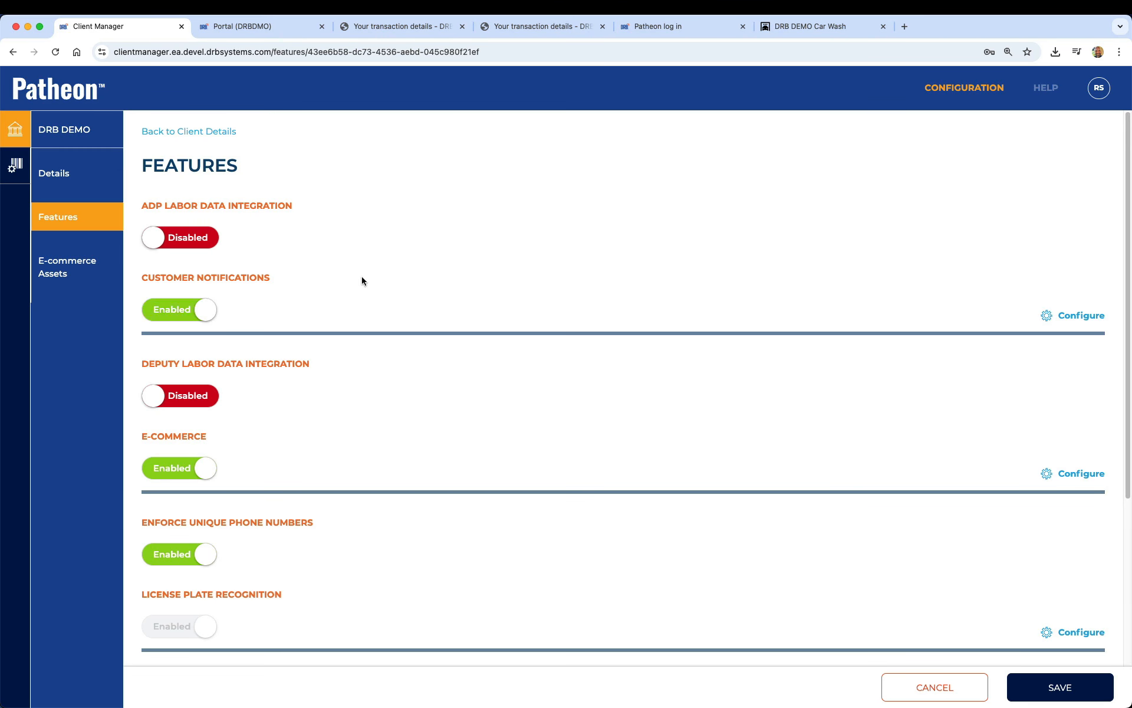
Review the Email Notifications configuration under Customer Notifications and save the features.
click(1081, 316)
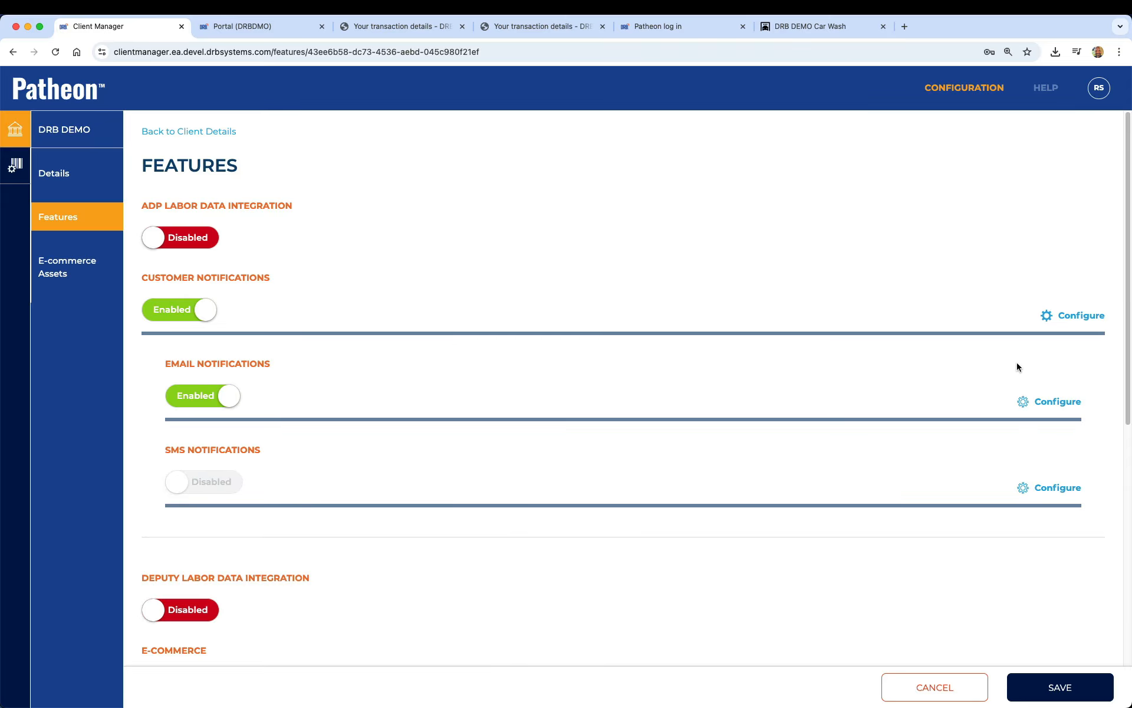
click(1055, 402)
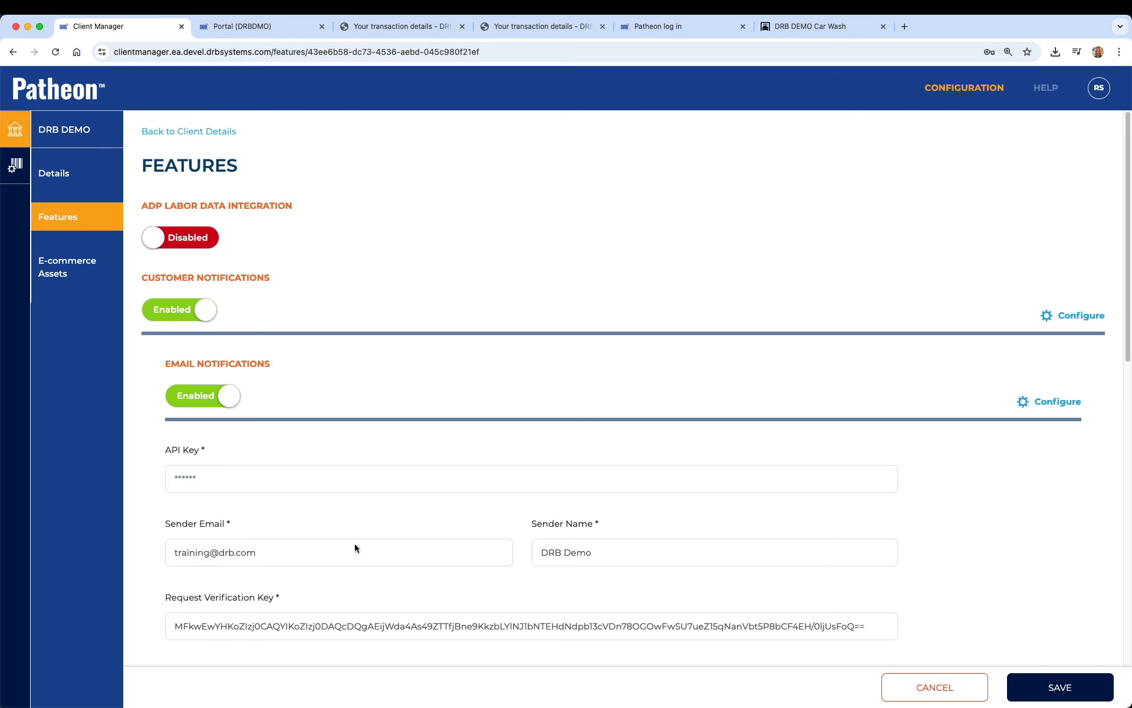
scroll(485, 525, down, 1)
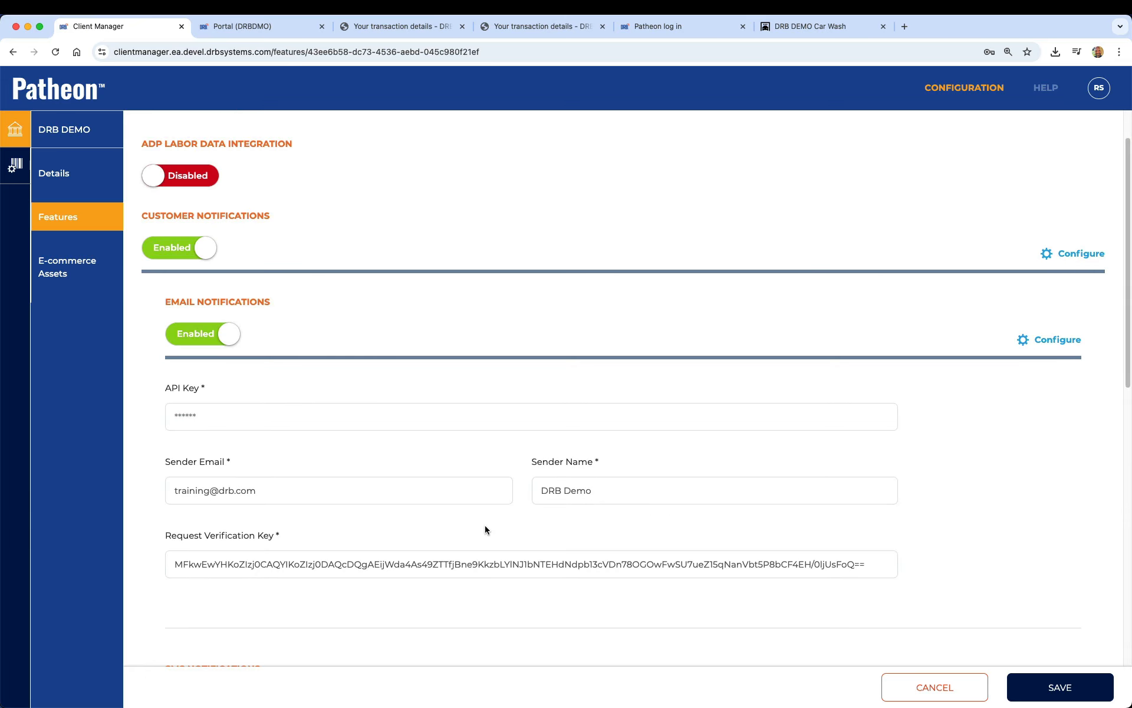
scroll(411, 571, up, 1)
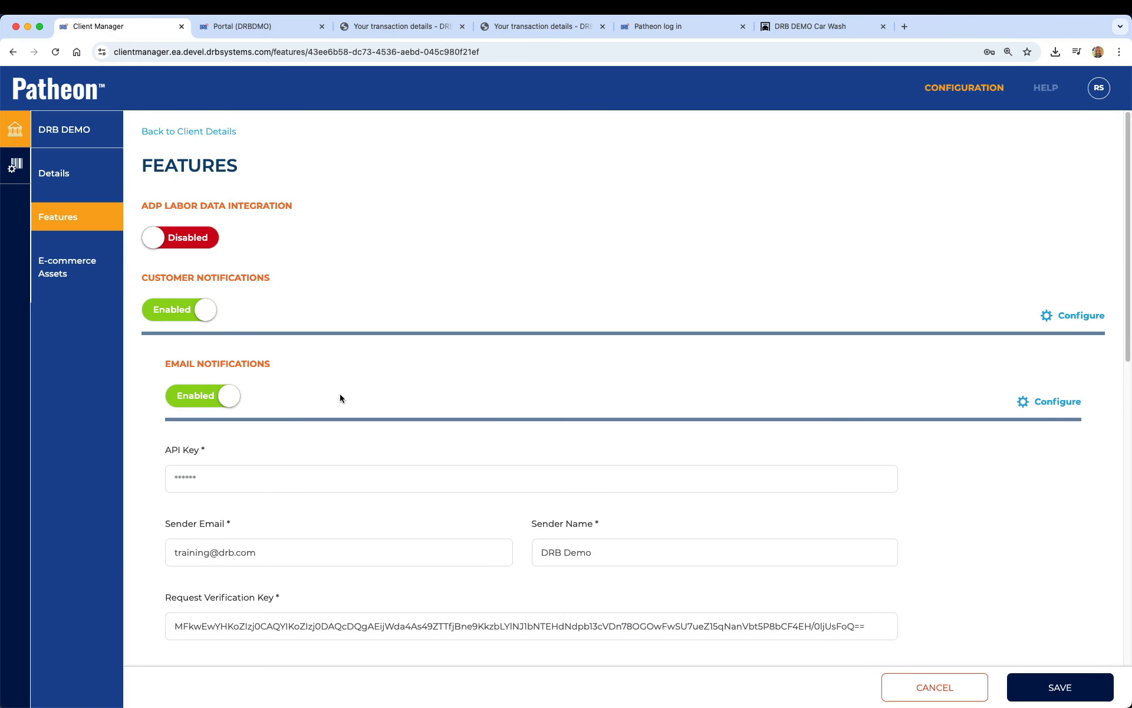
click(1058, 686)
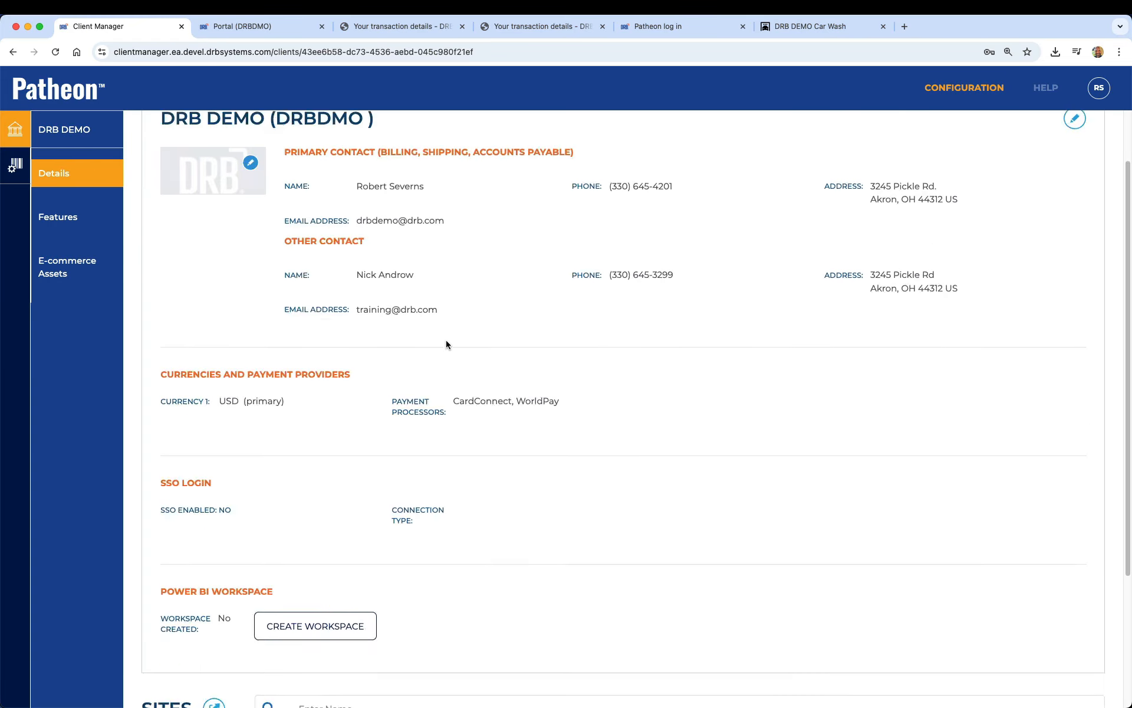
Open DRB Training Demo Site 1 in the Portal and go to the Notifications customization list.
scroll(446, 345, down, 5)
click(204, 635)
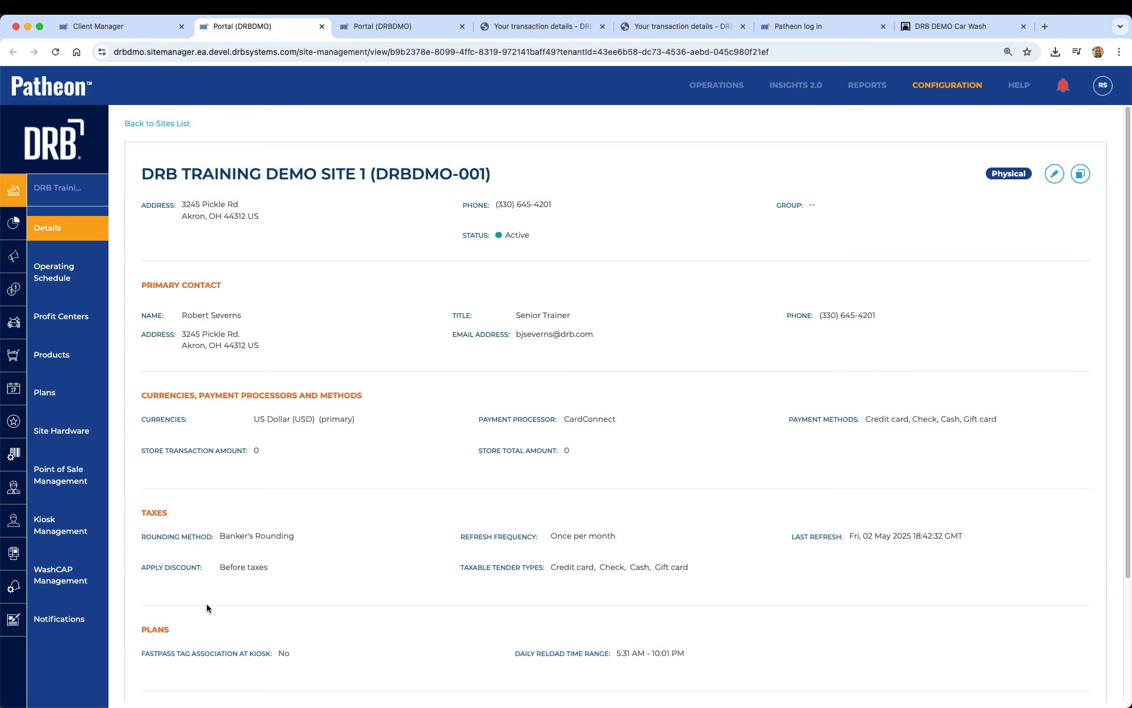
click(13, 616)
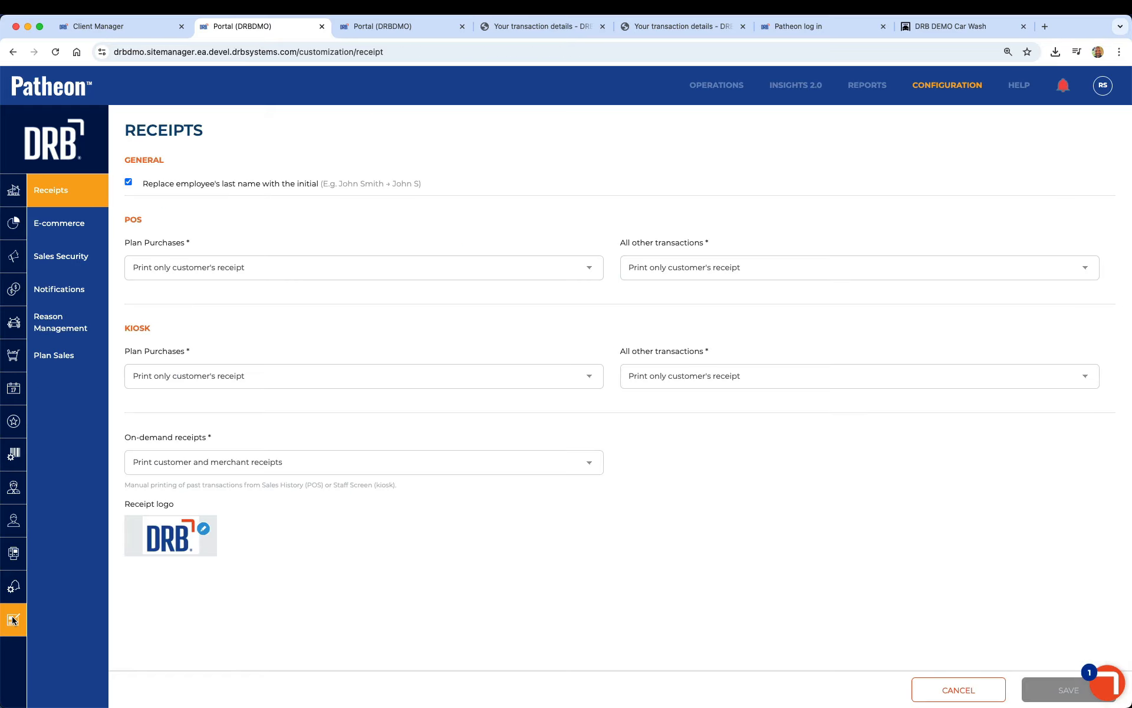
click(62, 291)
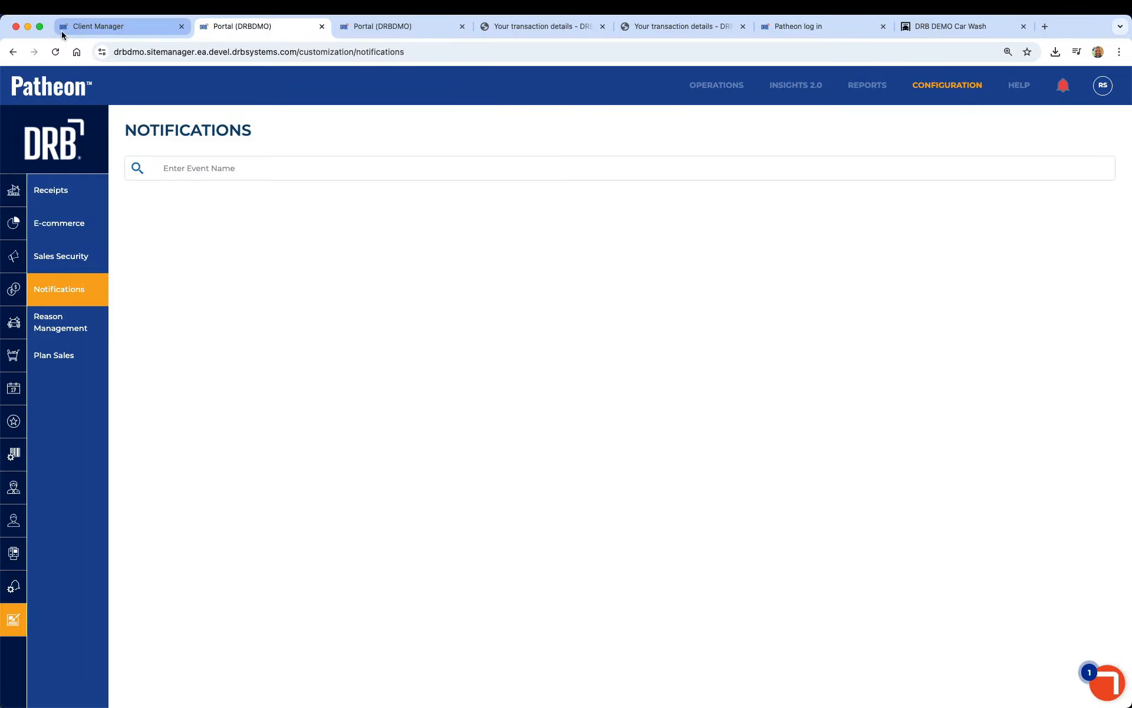
click(55, 51)
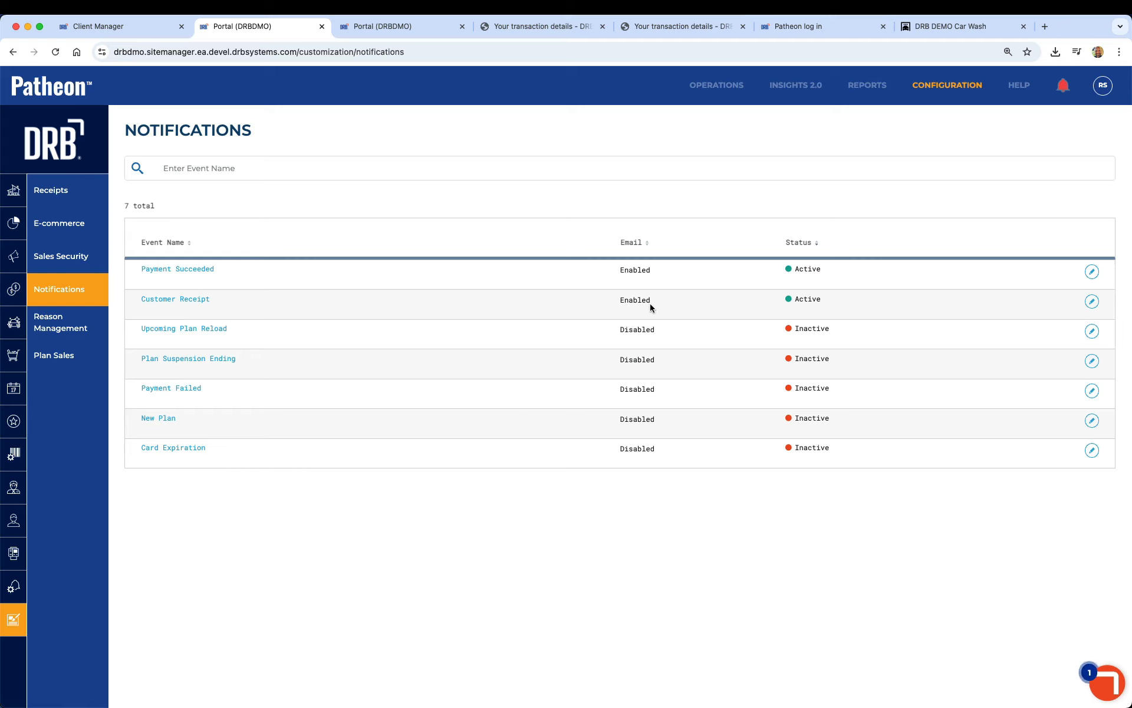
Review the Customer Receipt notification template and return to the notifications list without saving.
click(1092, 302)
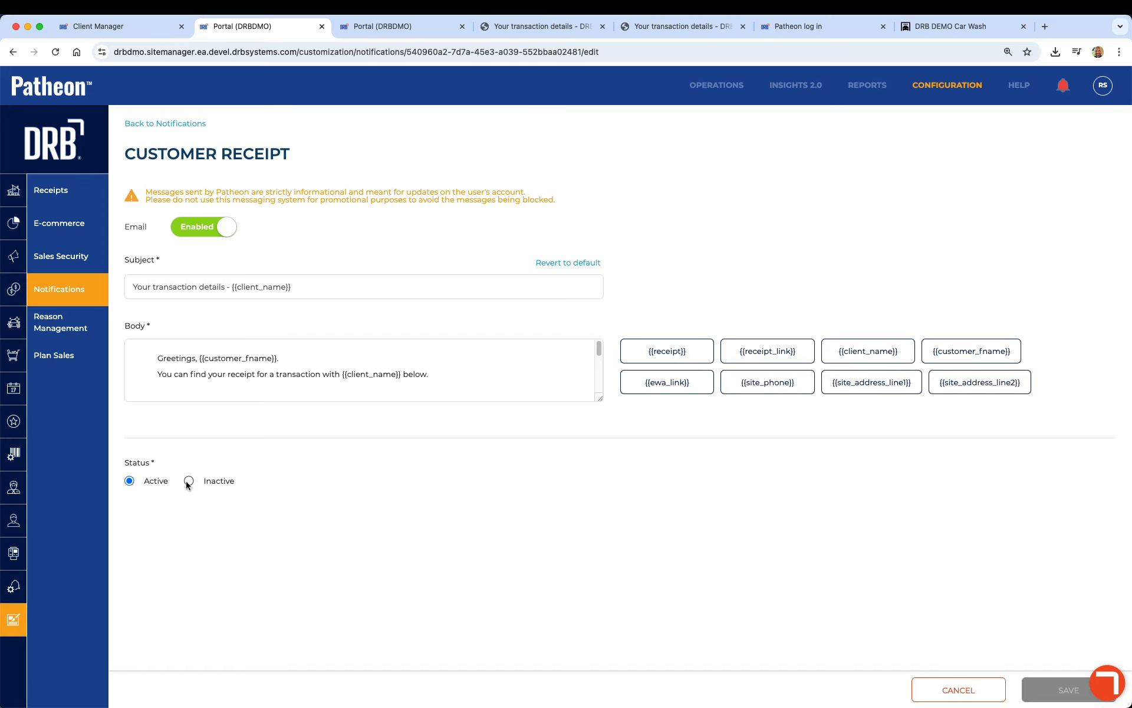
click(189, 481)
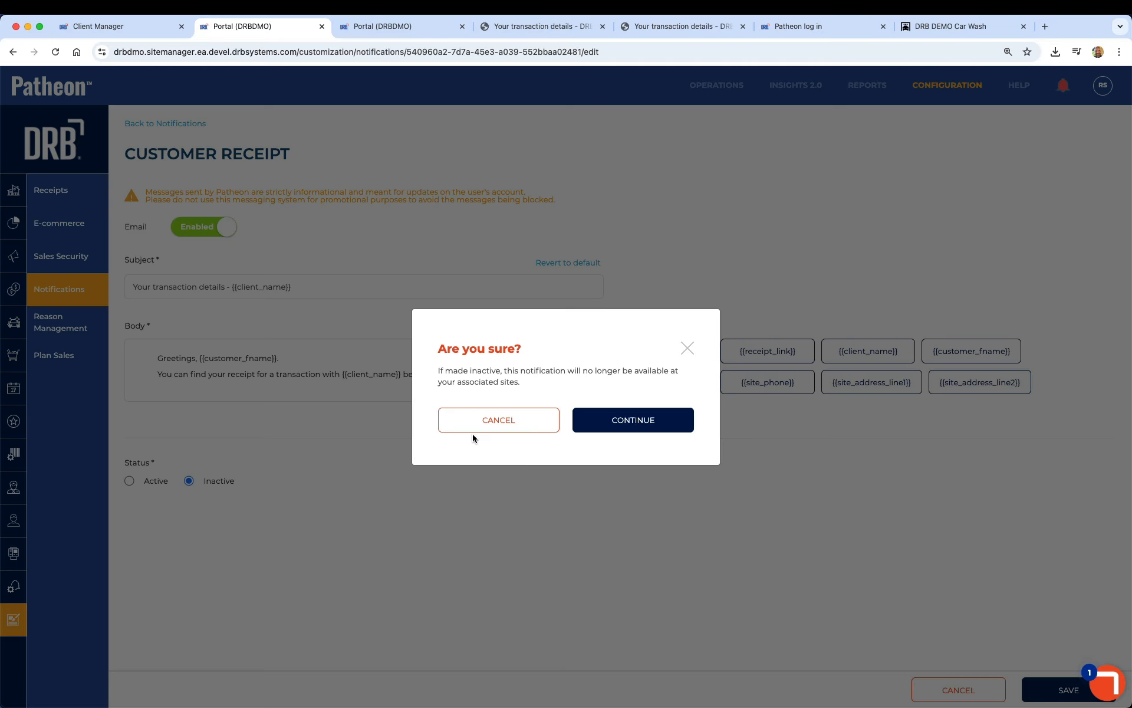
click(475, 427)
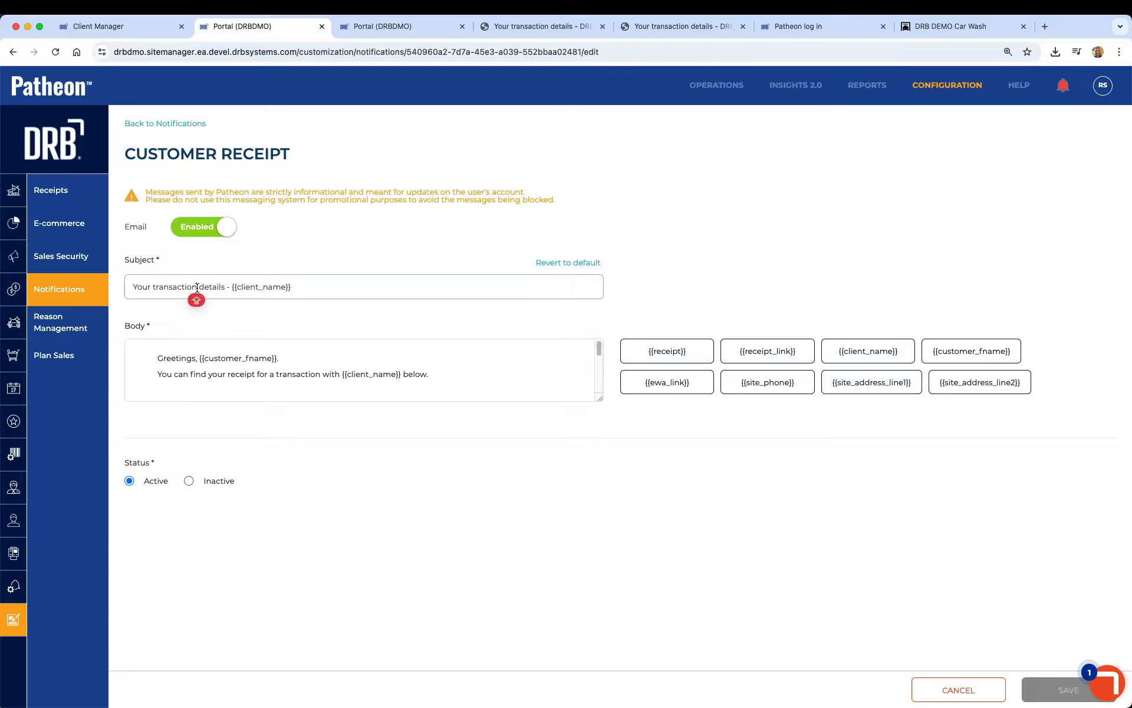
click(221, 359)
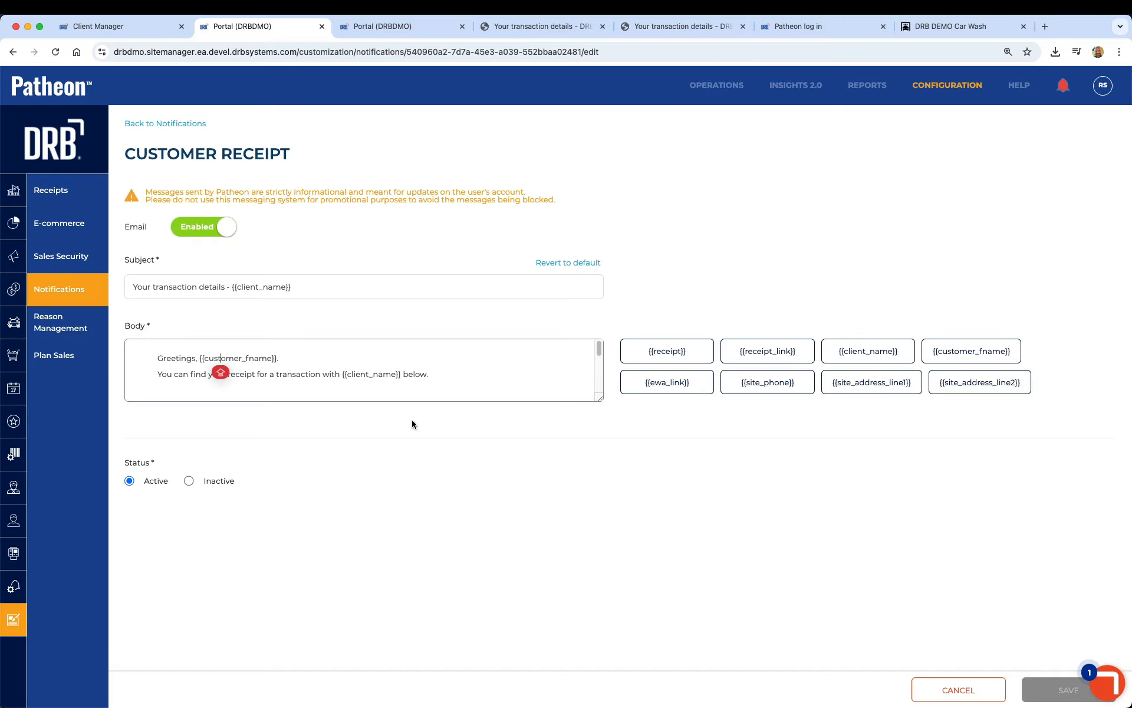
click(58, 289)
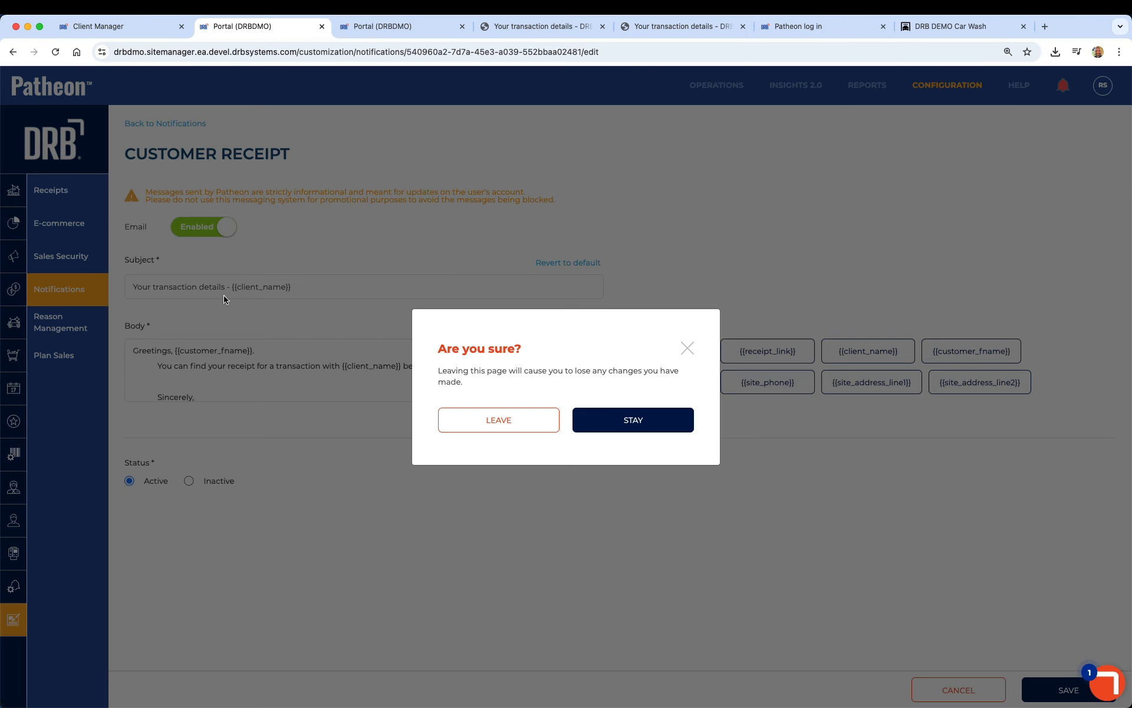
click(500, 420)
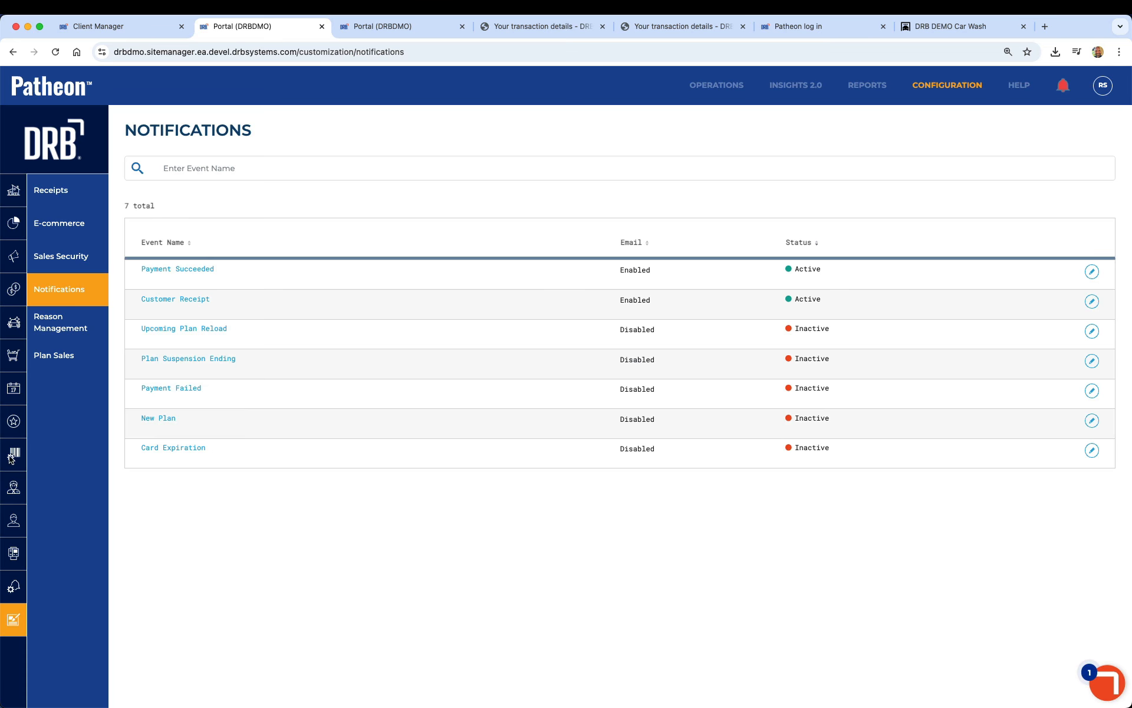
Open the first customer's redeemed transaction details and go back to the customer.
click(13, 521)
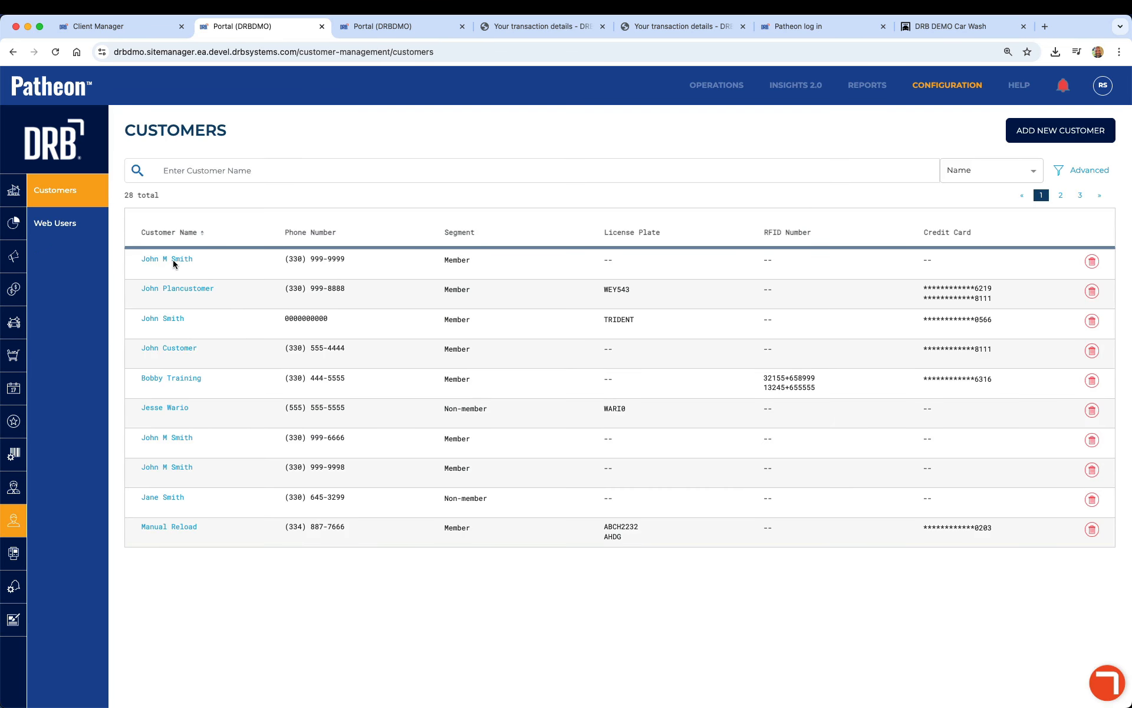
click(174, 260)
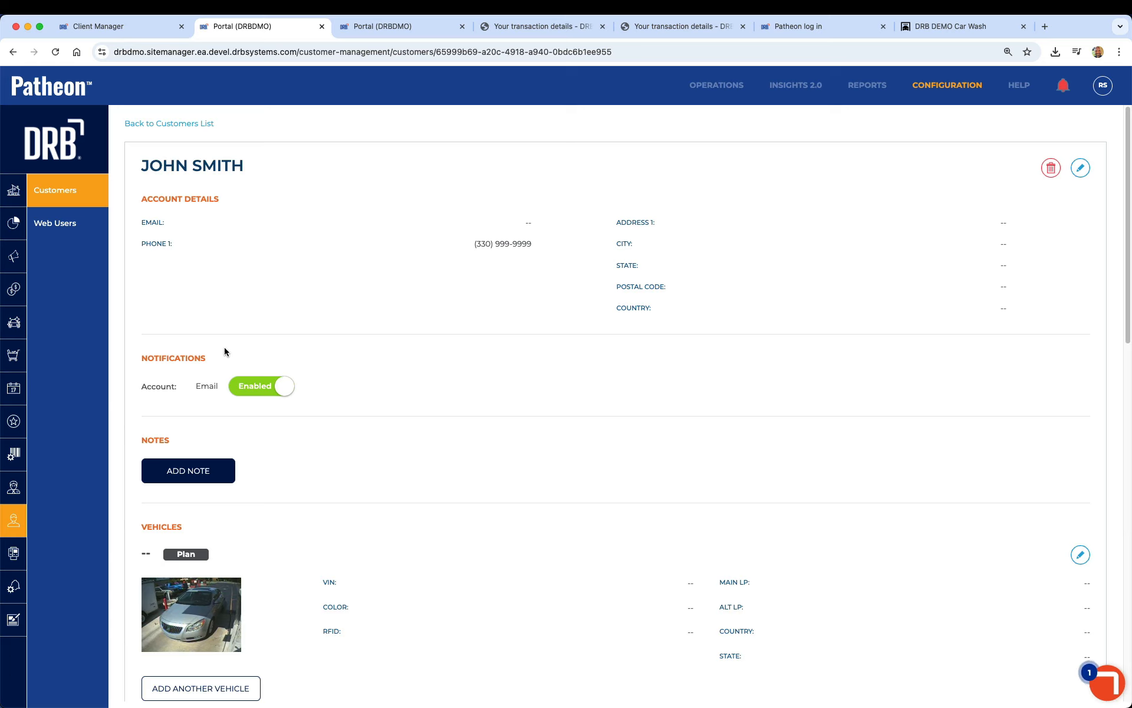
scroll(296, 434, down, 10)
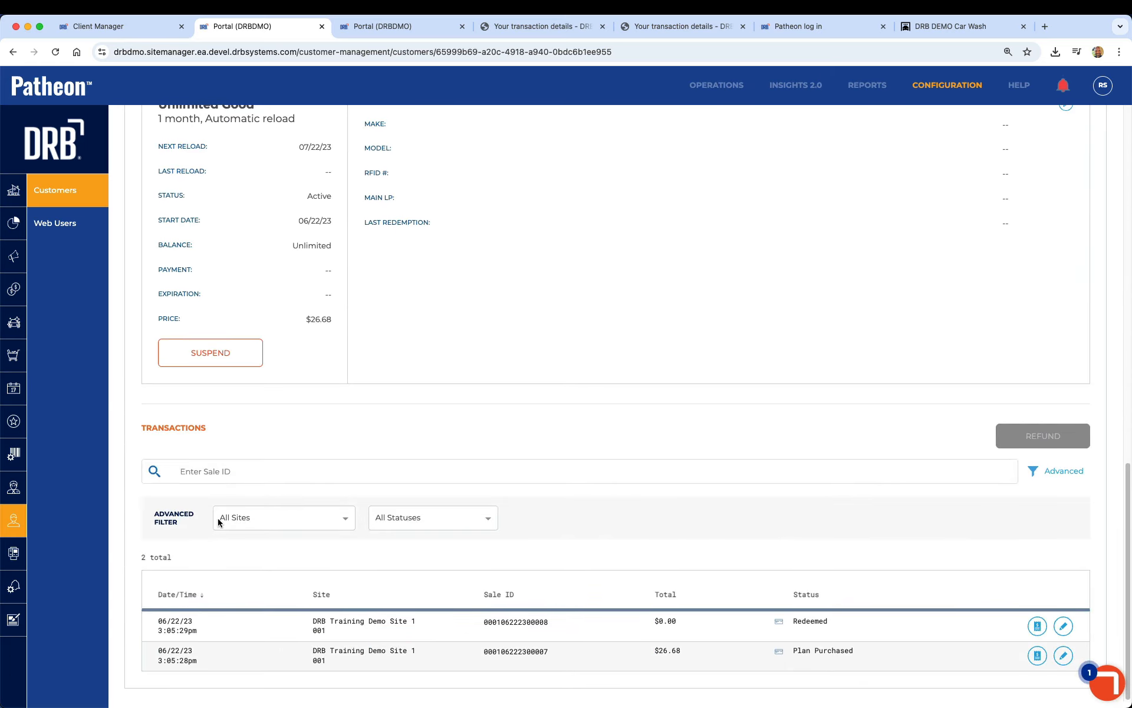
click(1064, 626)
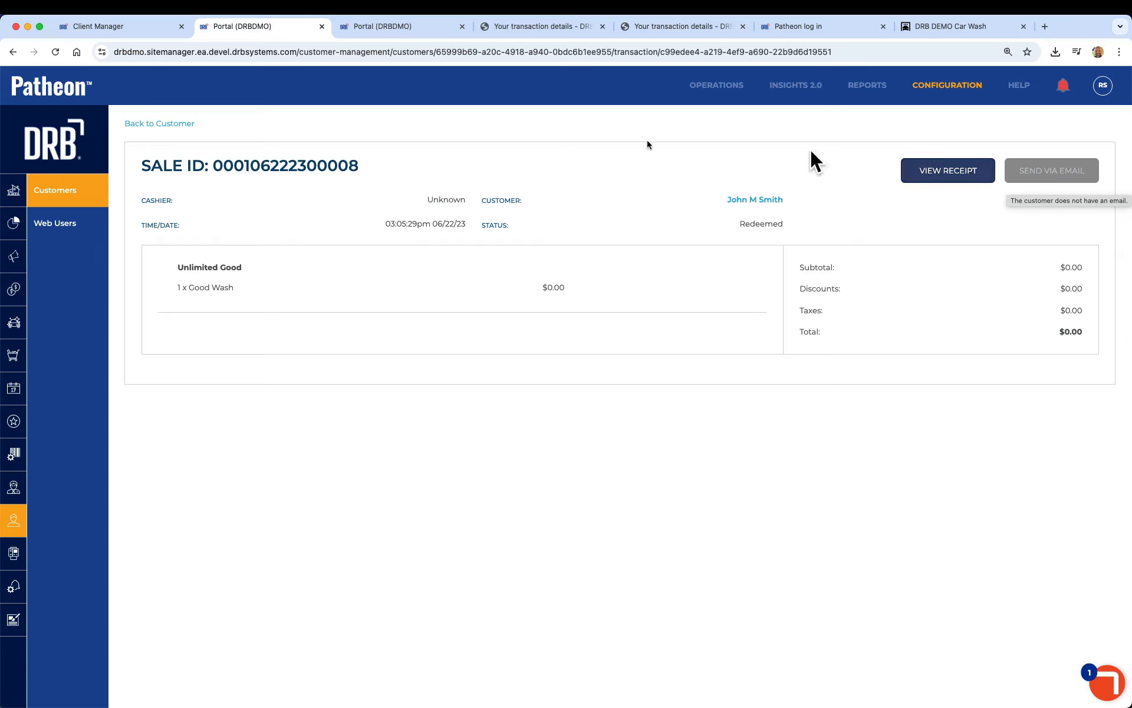
click(169, 124)
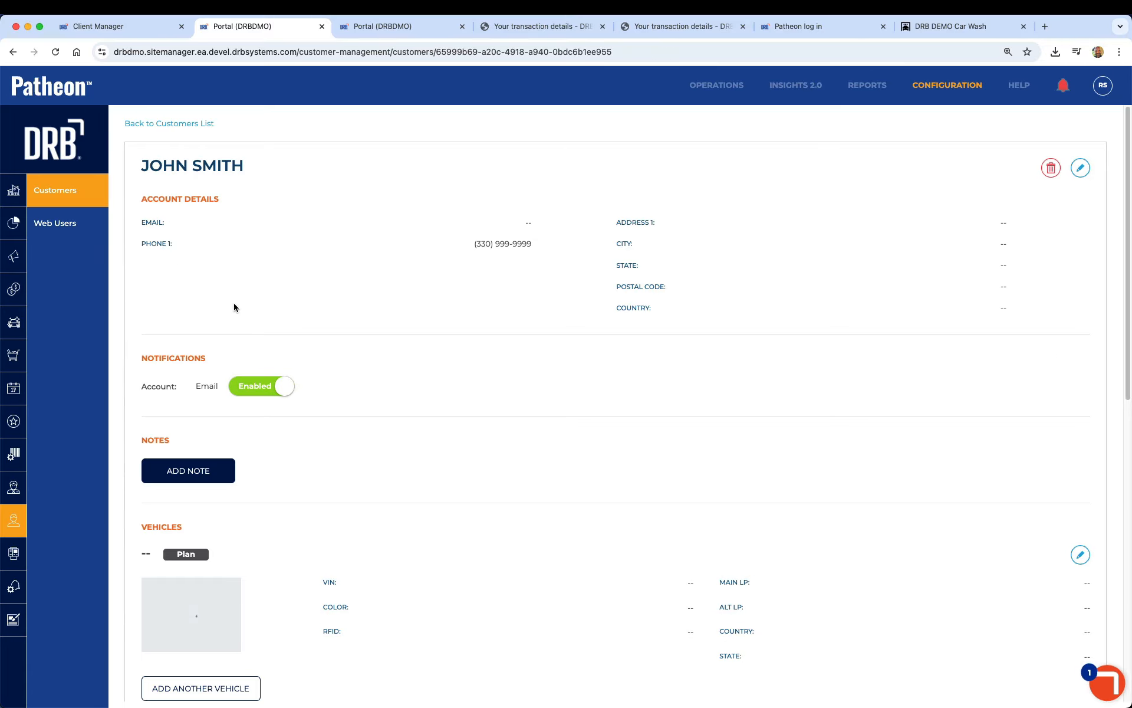
Edit the customer and fill in the customer's e-mail address.
click(1081, 171)
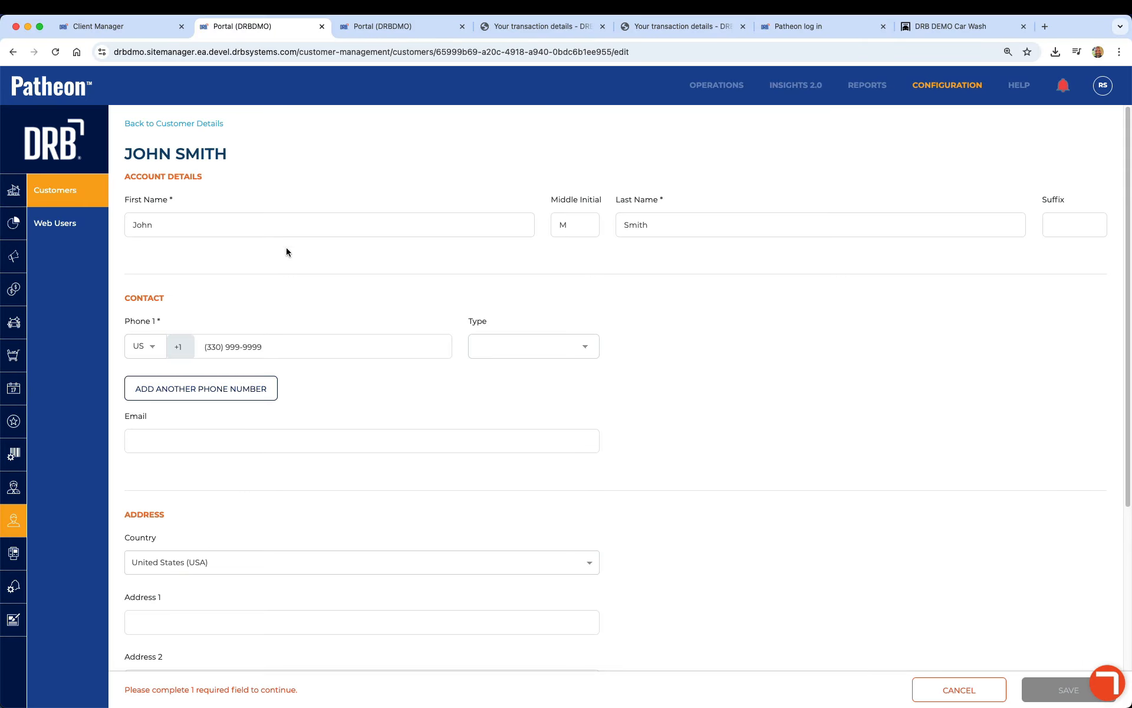
scroll(374, 357, down, 1)
click(324, 385)
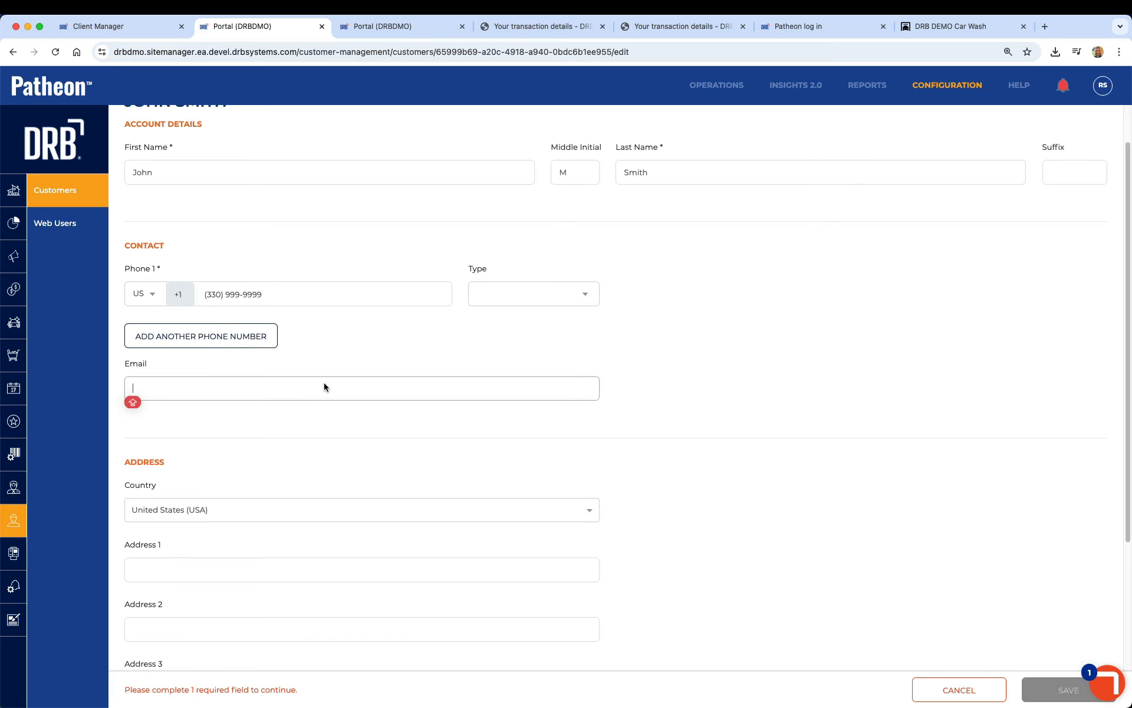
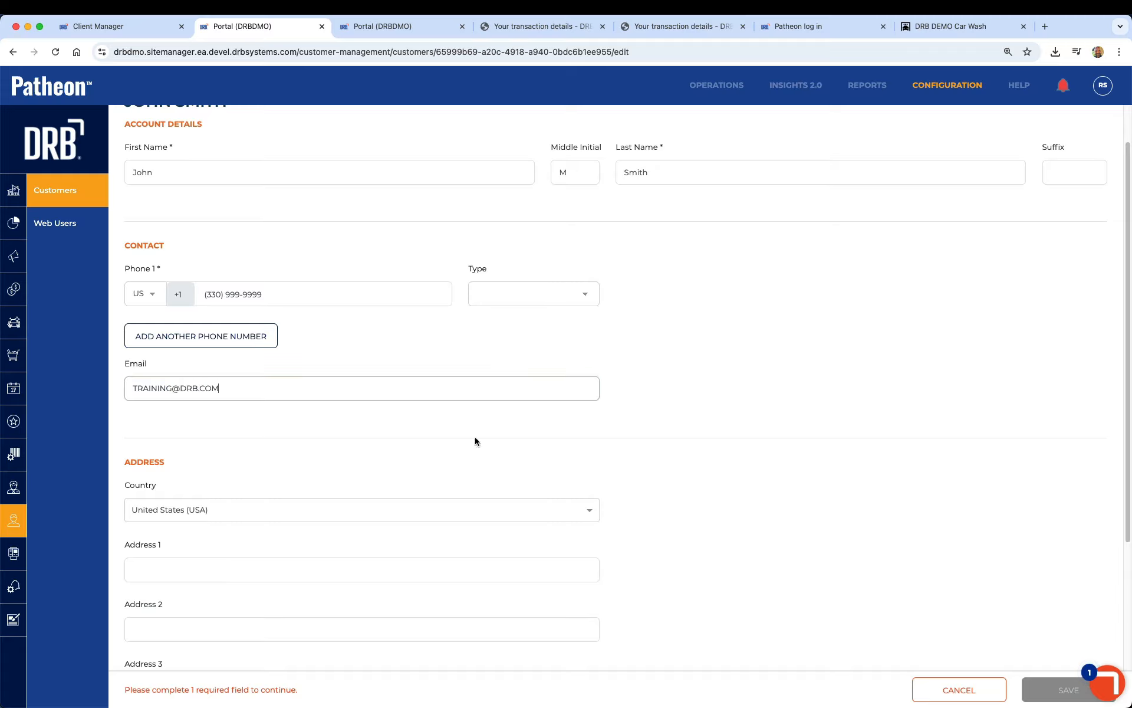
key(Tab)
key(Tab)
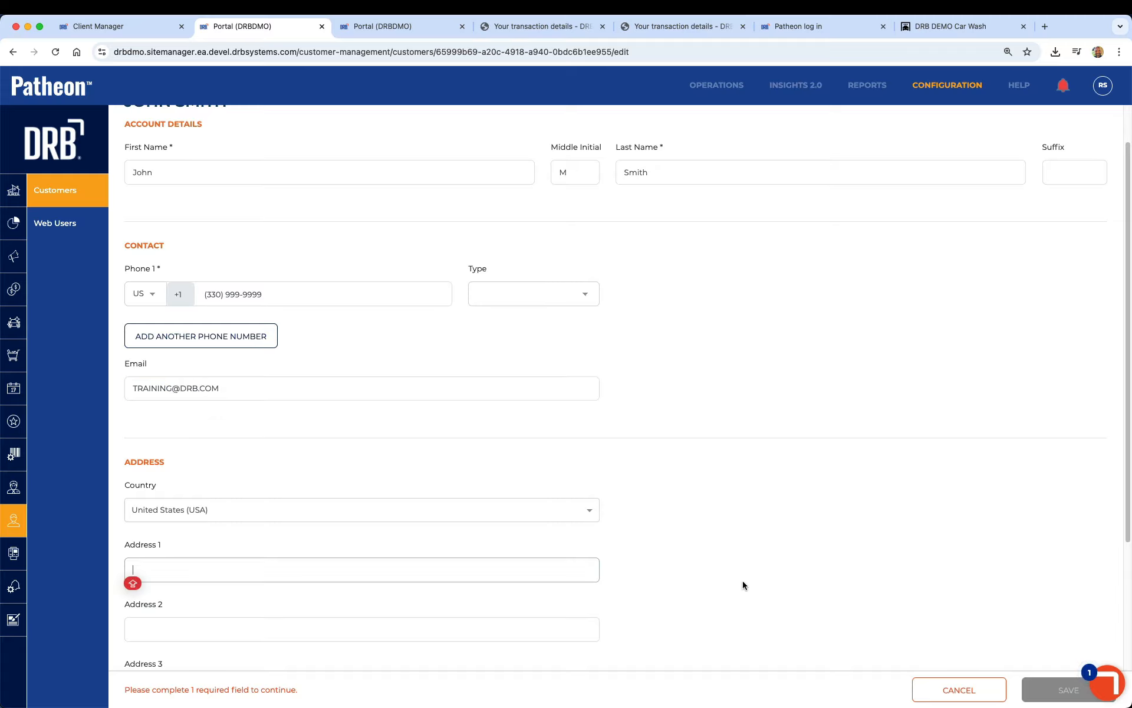
Set the customer's state to Alabama and save the customer.
scroll(665, 577, down, 1)
scroll(664, 572, down, 3)
click(681, 527)
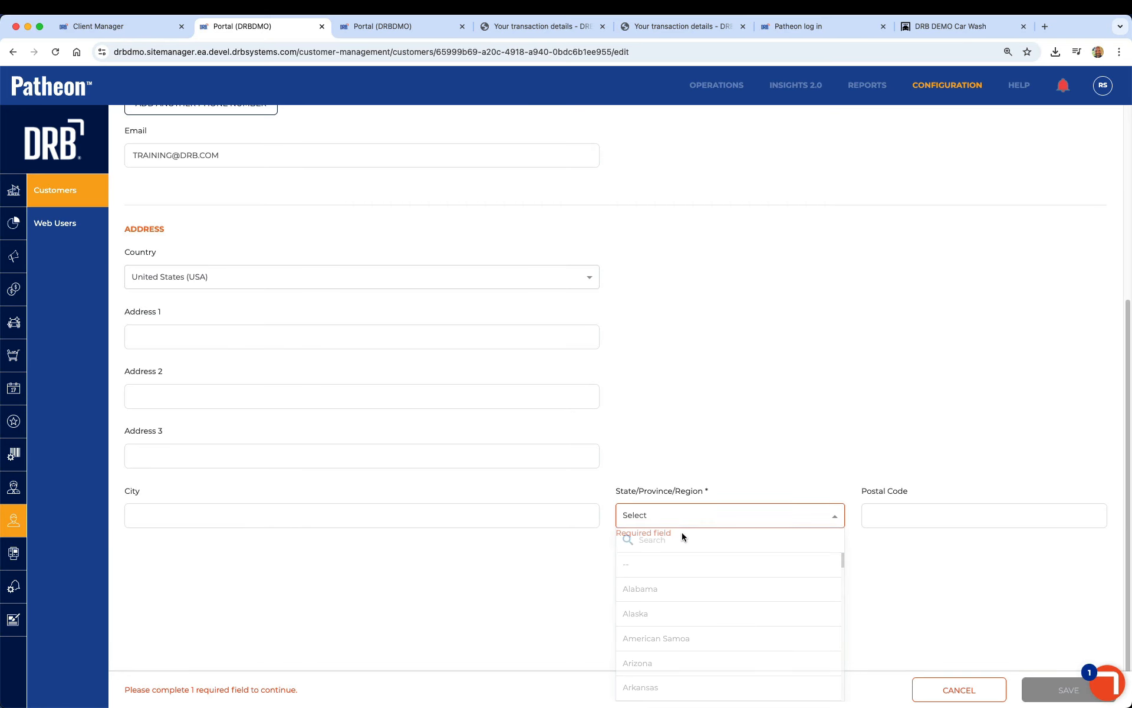
click(674, 588)
click(1059, 689)
Open the customer's redeemed transaction and send its receipt via email.
scroll(500, 380, down, 10)
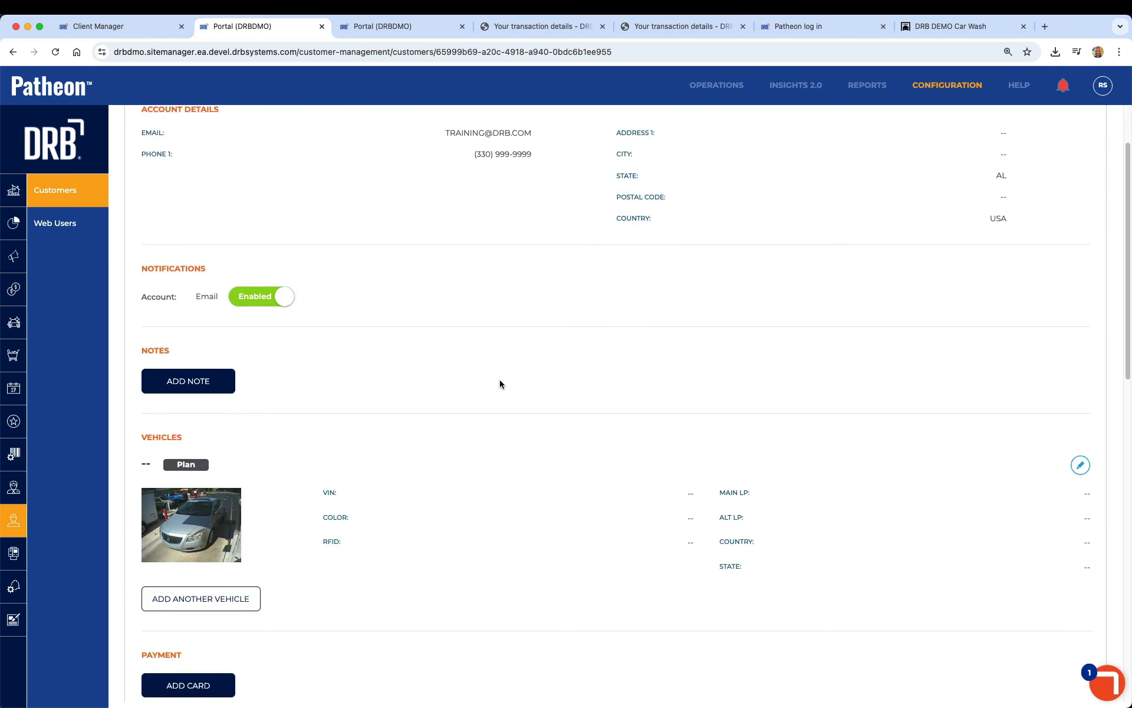
scroll(500, 382, down, 5)
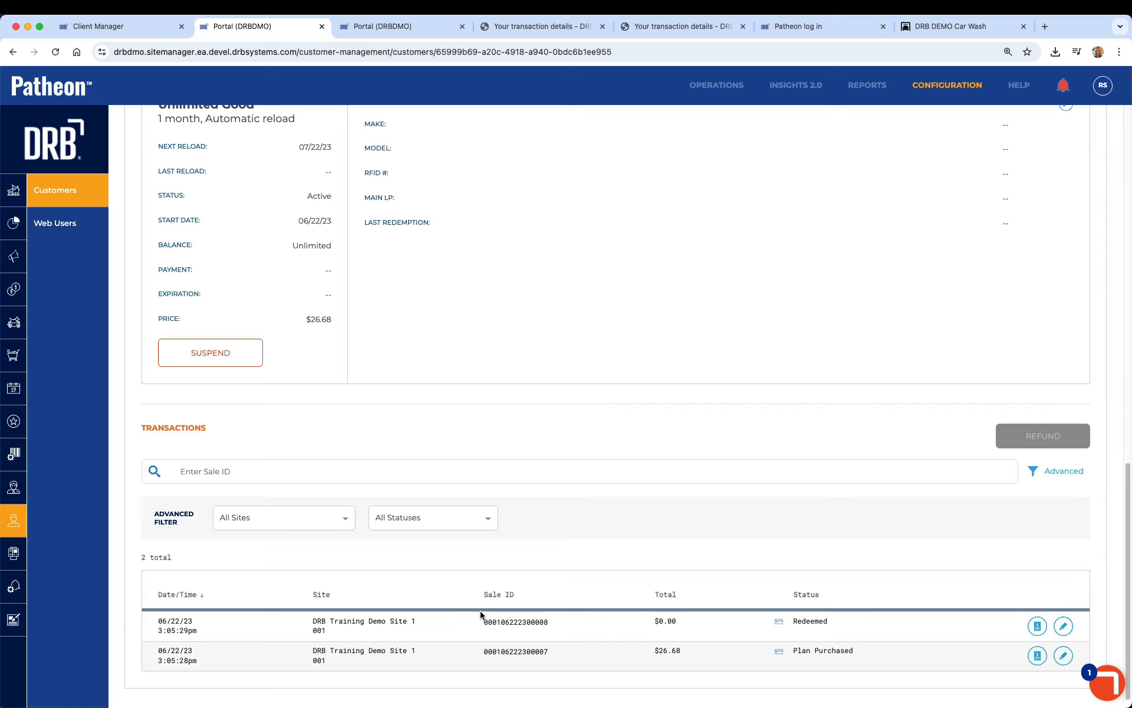
click(1062, 627)
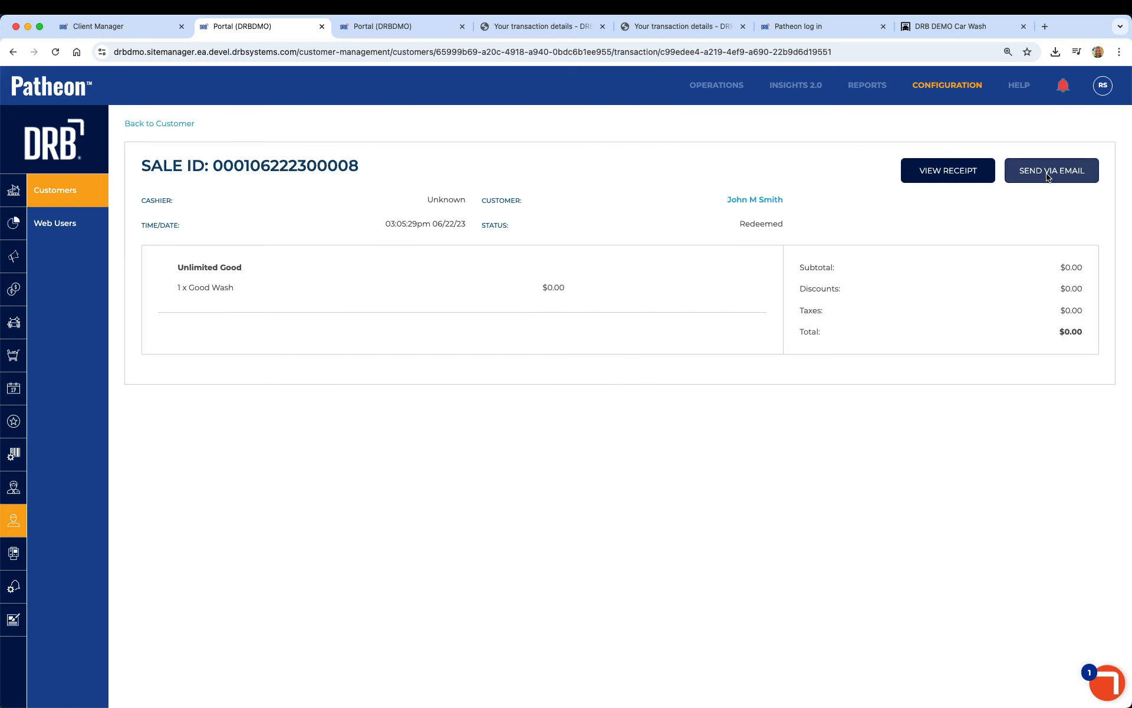
click(1048, 176)
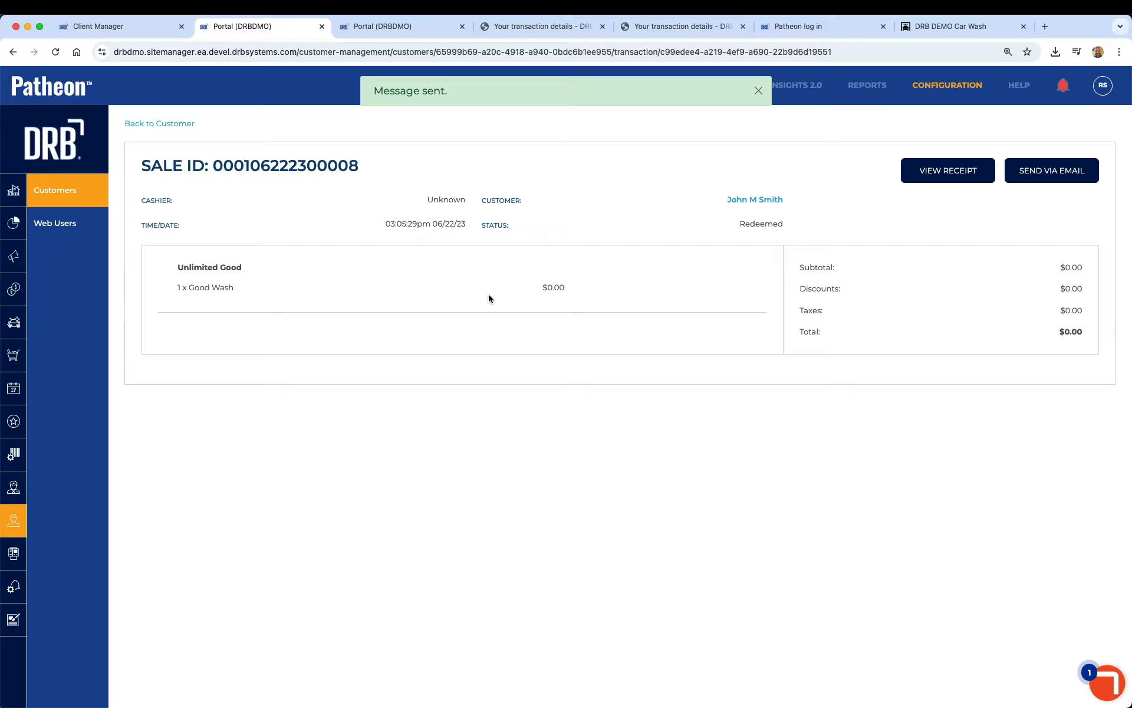